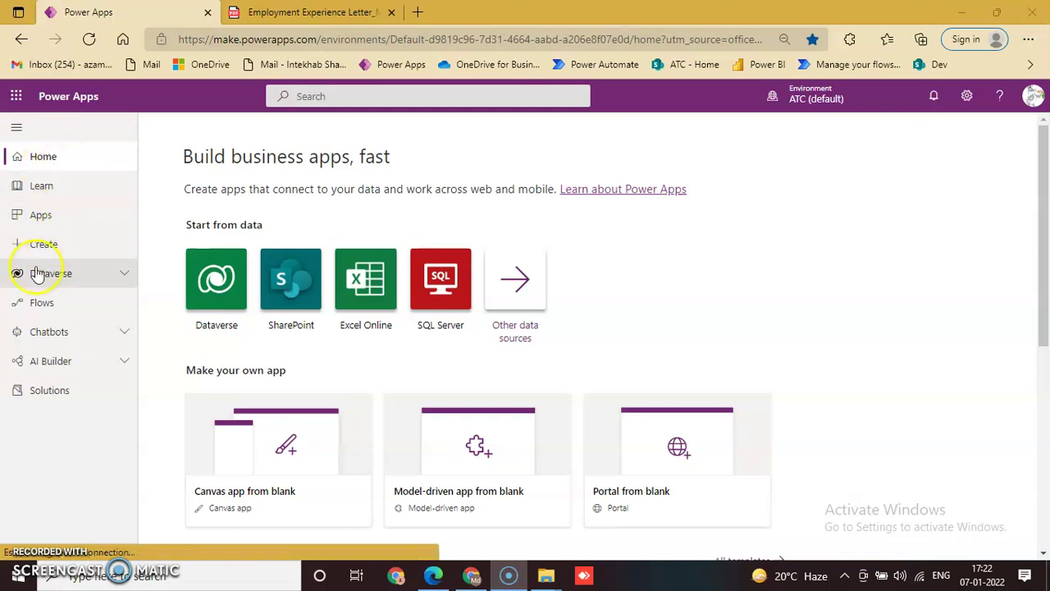
# Open the First_Portal app from the apps list for editing
pyautogui.click(42, 215)
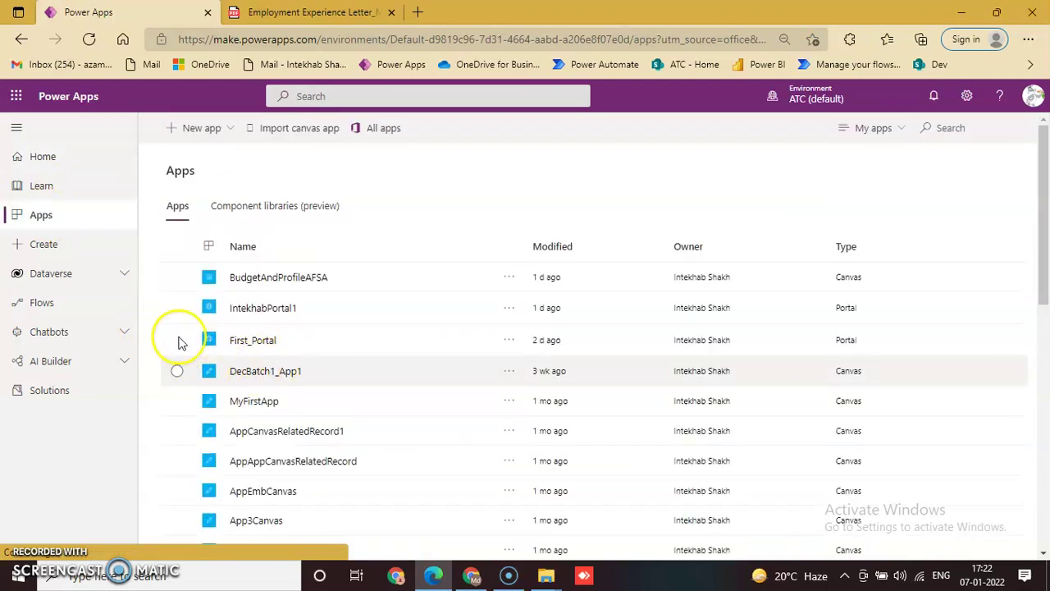
pyautogui.click(249, 351)
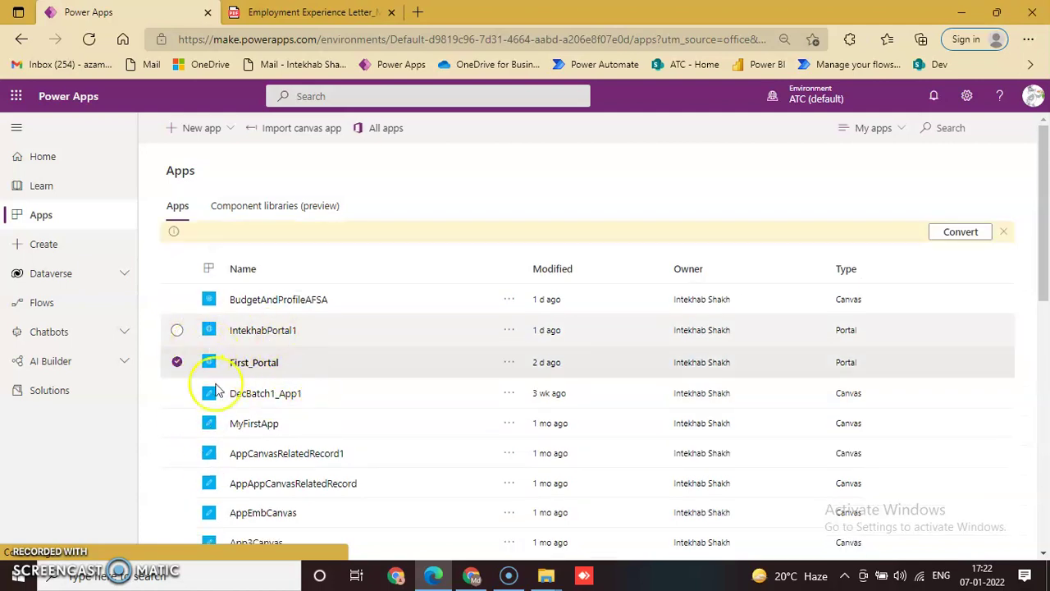
pyautogui.click(209, 358)
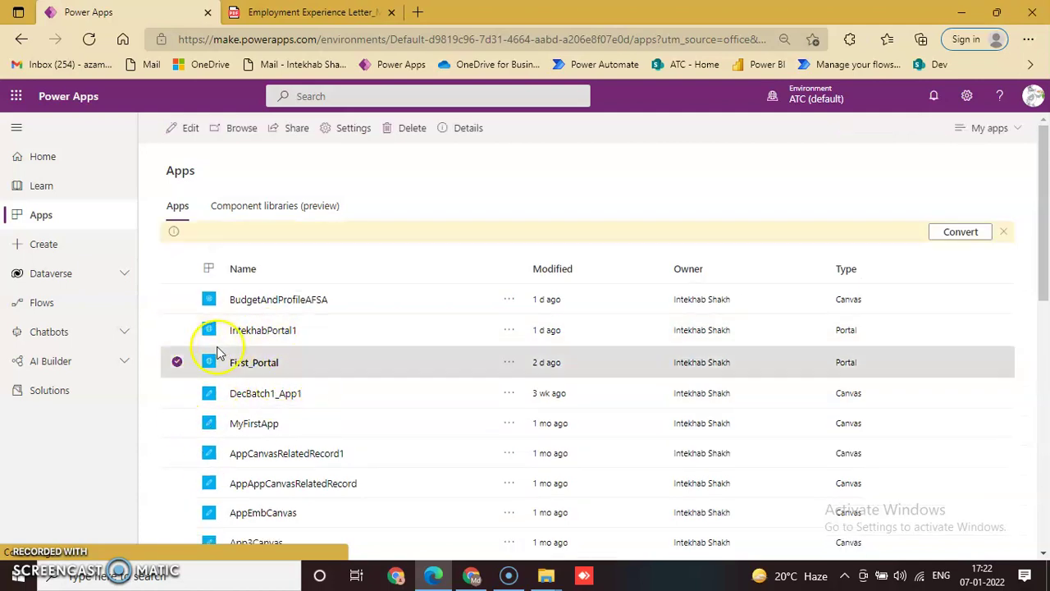
pyautogui.click(189, 129)
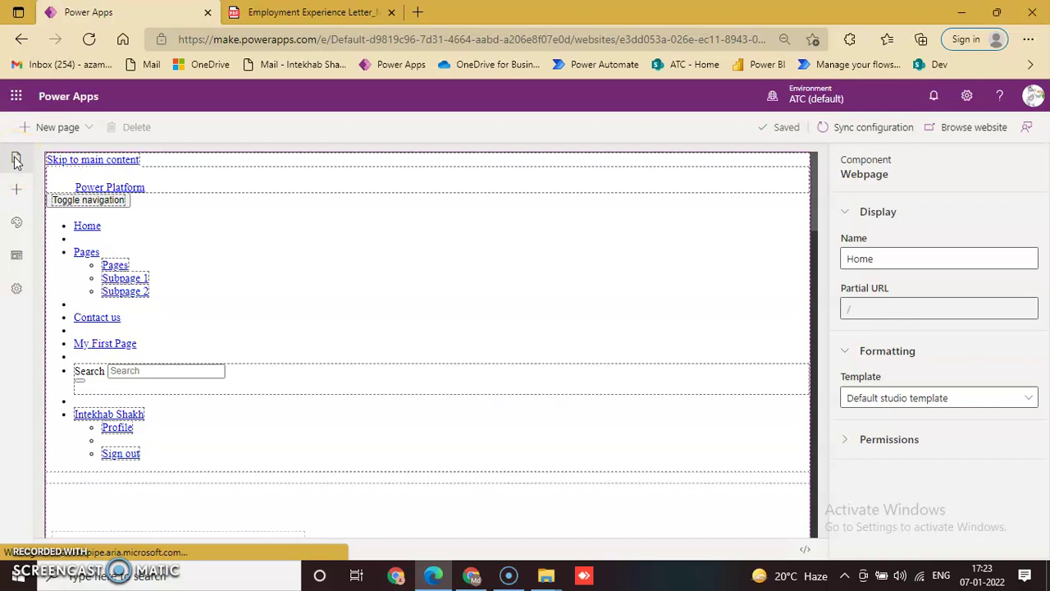
# Add a new page to the portal using the Landing page layout
pyautogui.click(22, 170)
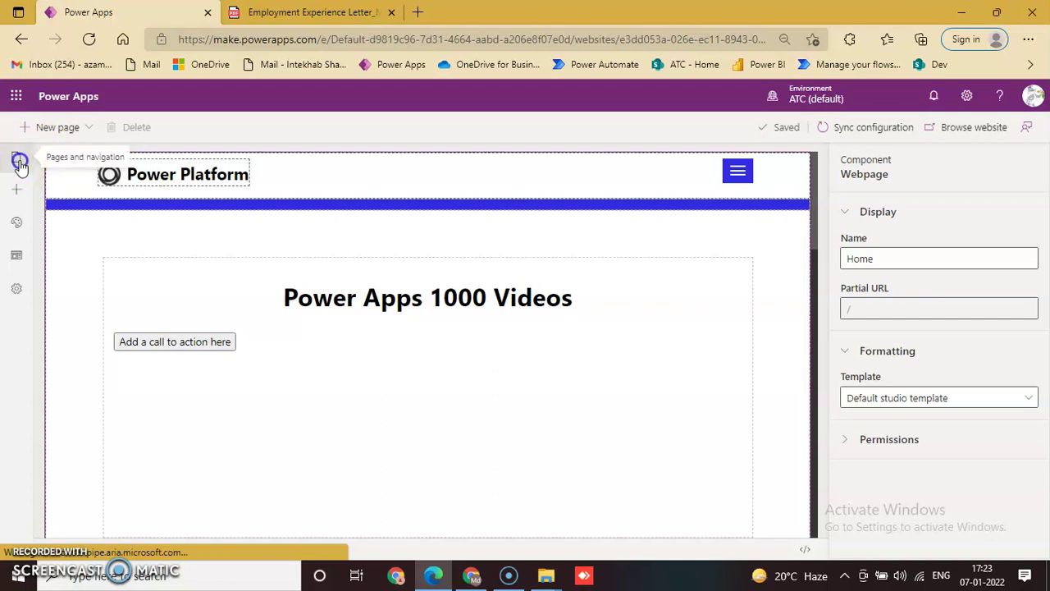
pyautogui.click(18, 161)
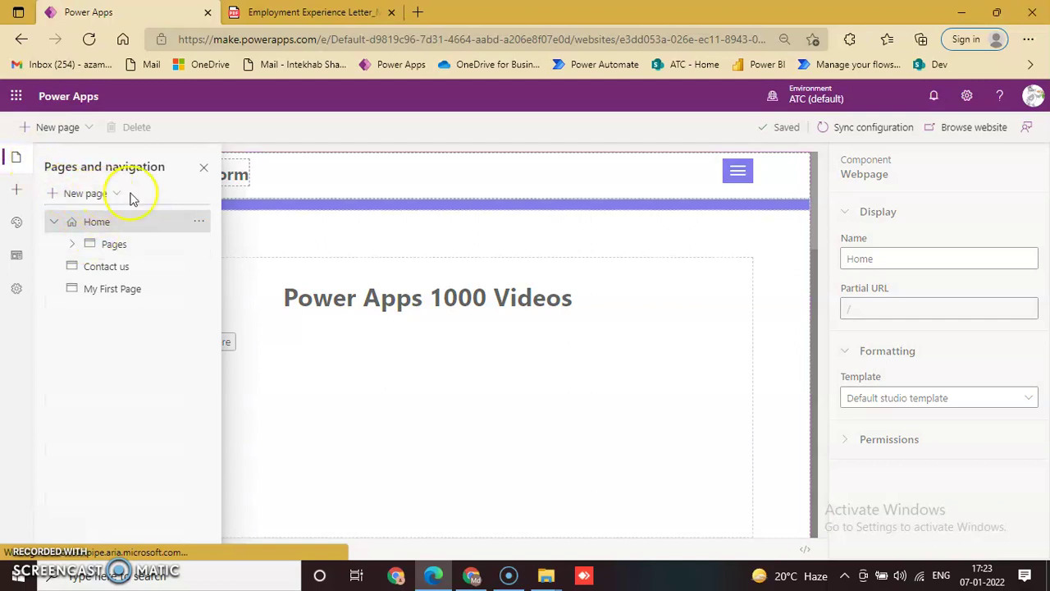
pyautogui.click(111, 197)
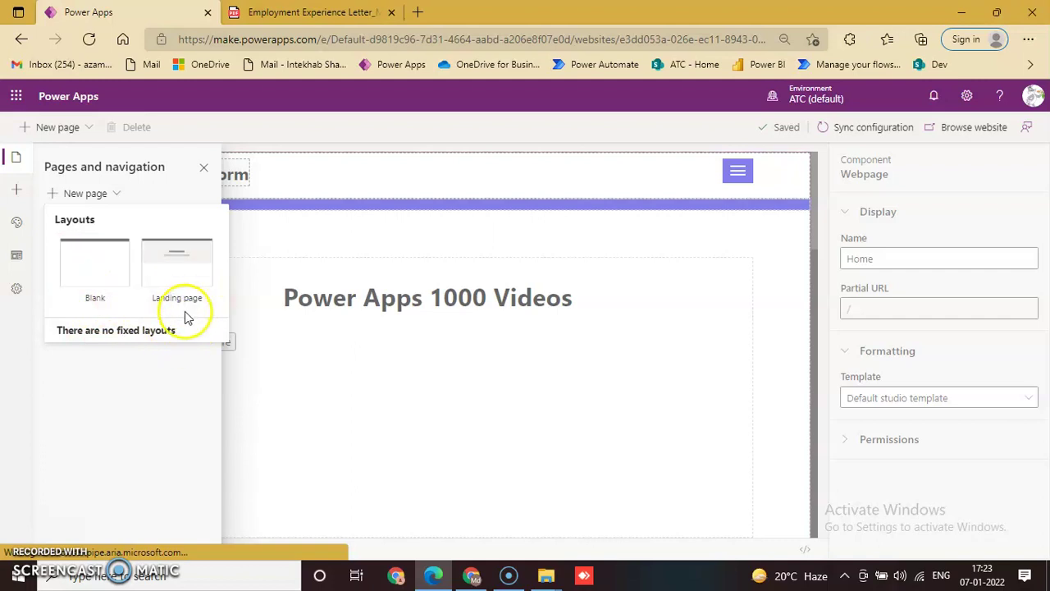
pyautogui.click(191, 273)
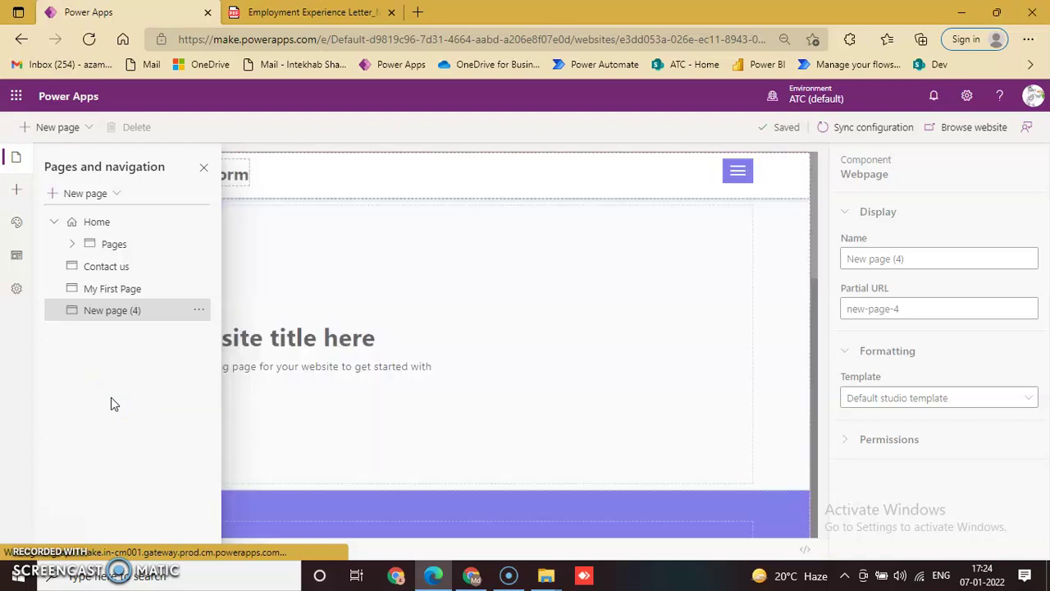
# Rename the newly added page to "Landing Page"
pyautogui.click(138, 310)
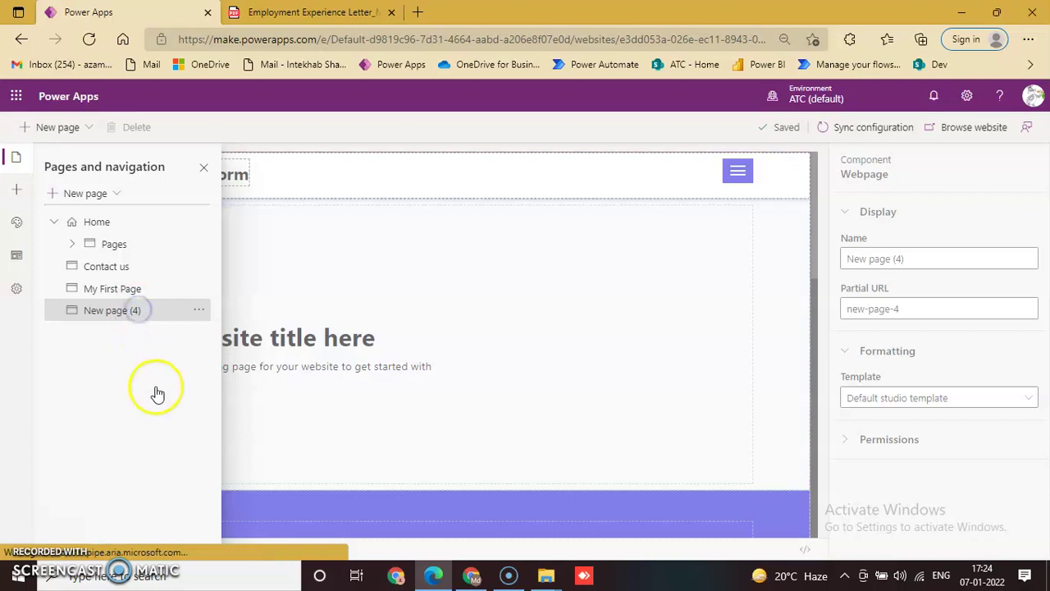
pyautogui.click(1014, 273)
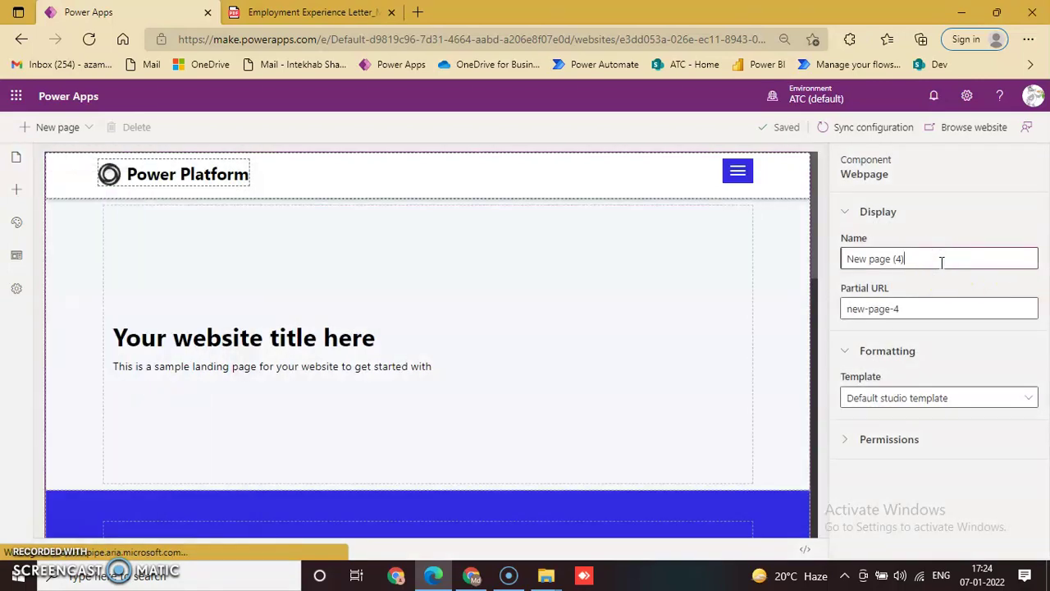
pyautogui.press('BackSpace')
pyautogui.press('BackSpace')
pyautogui.press('BackSpace')
pyautogui.press('BackSpace')
pyautogui.press('BackSpace')
pyautogui.press('BackSpace')
pyautogui.press('BackSpace')
pyautogui.press('BackSpace')
pyautogui.press('BackSpace')
pyautogui.press('BackSpace')
pyautogui.press('BackSpace')
pyautogui.press('BackSpace')
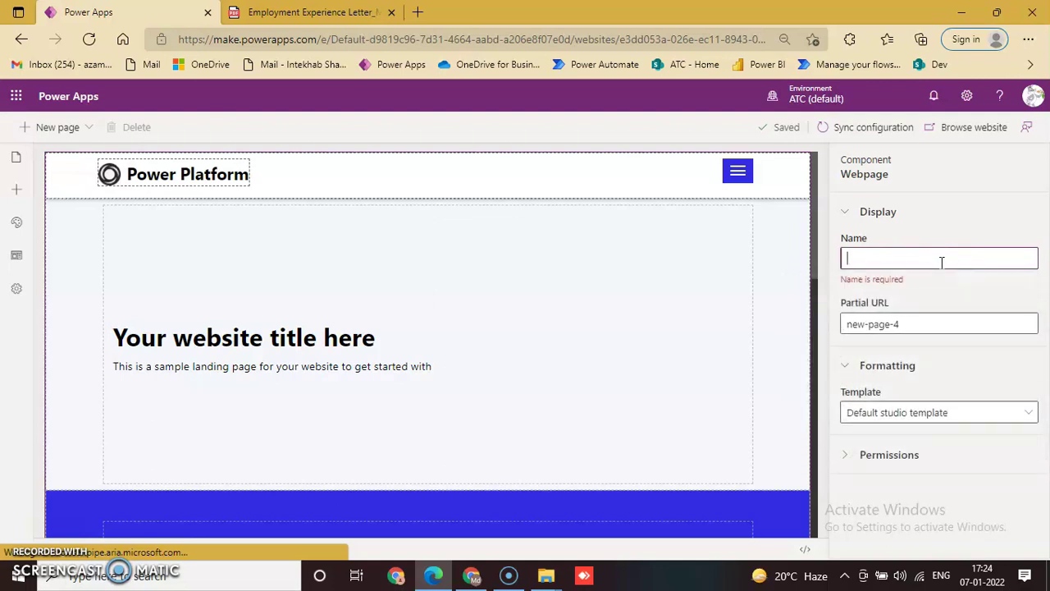
pyautogui.write('Landing p')
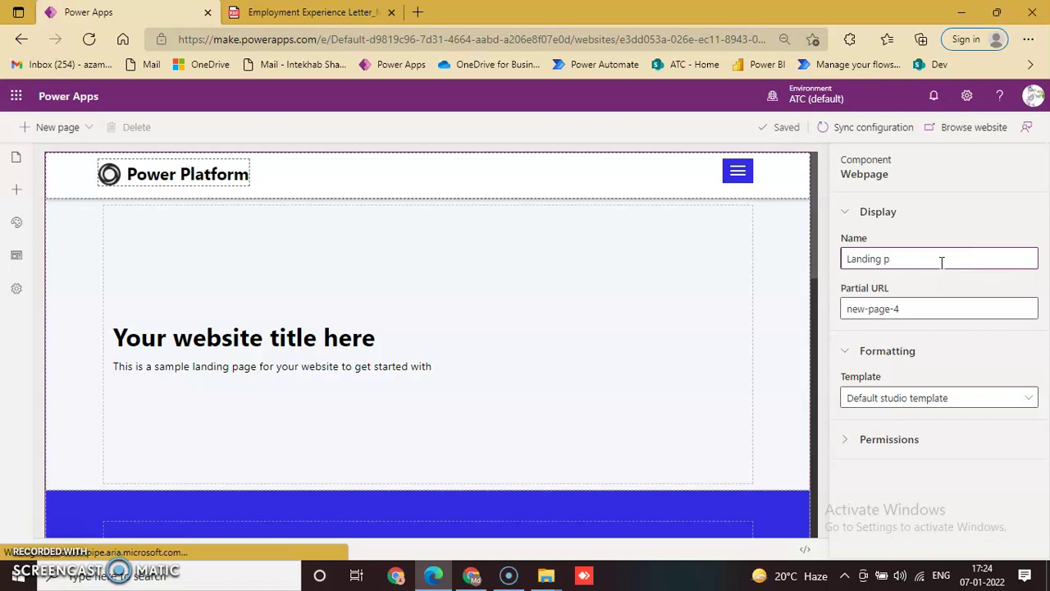
pyautogui.write('Page')
pyautogui.click(940, 339)
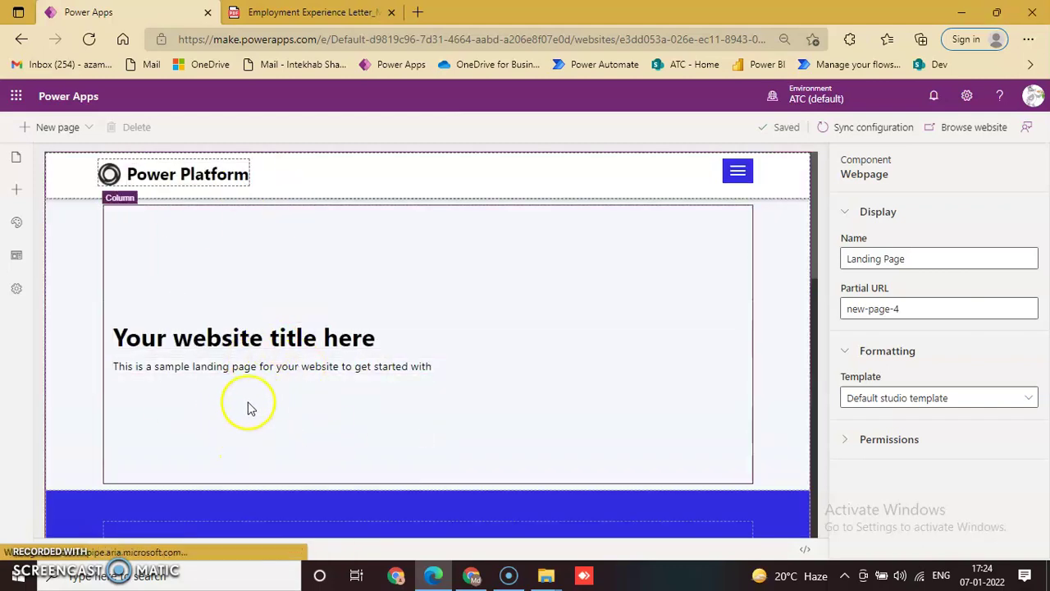
# Replace the page's website title text with "Power Apps 1000 Videos" and centre it
pyautogui.scroll(-5, 249, 406)
pyautogui.scroll(-4, 254, 404)
pyautogui.scroll(9, 255, 404)
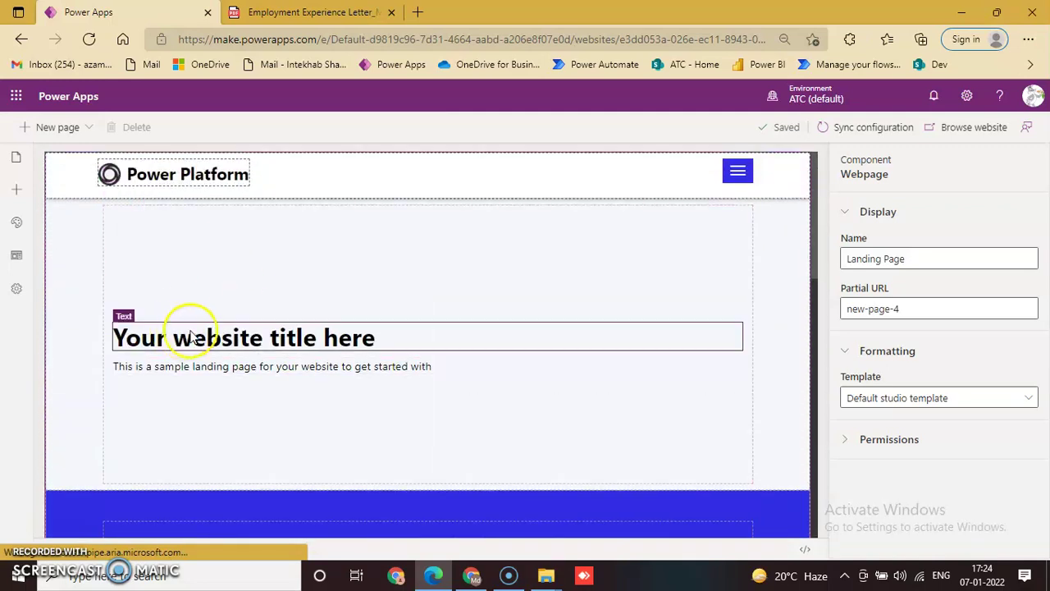
pyautogui.click(194, 254)
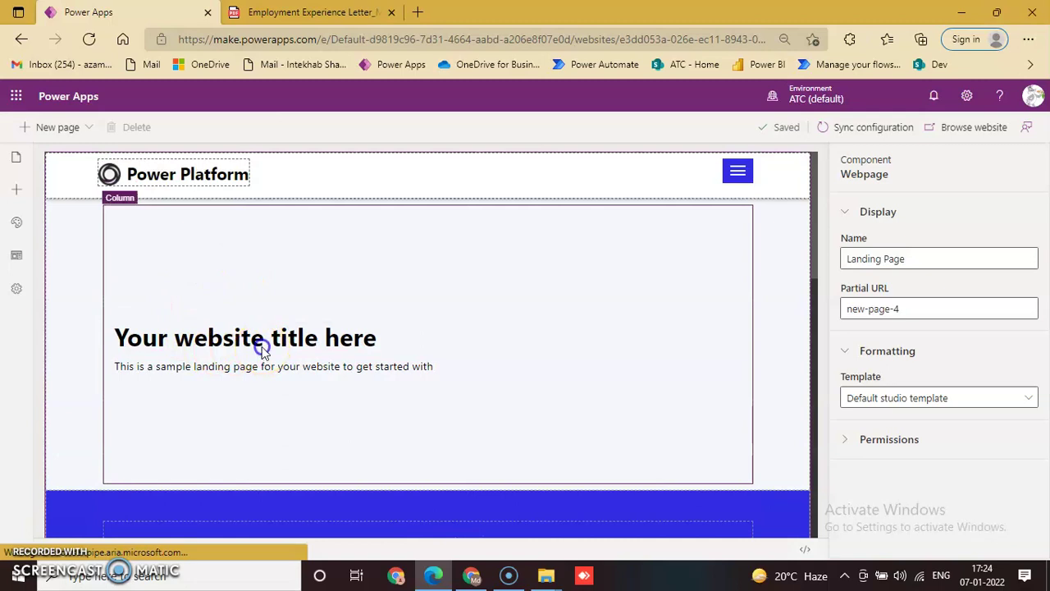
pyautogui.click(317, 345)
pyautogui.click(314, 336)
pyautogui.tripleClick(314, 336)
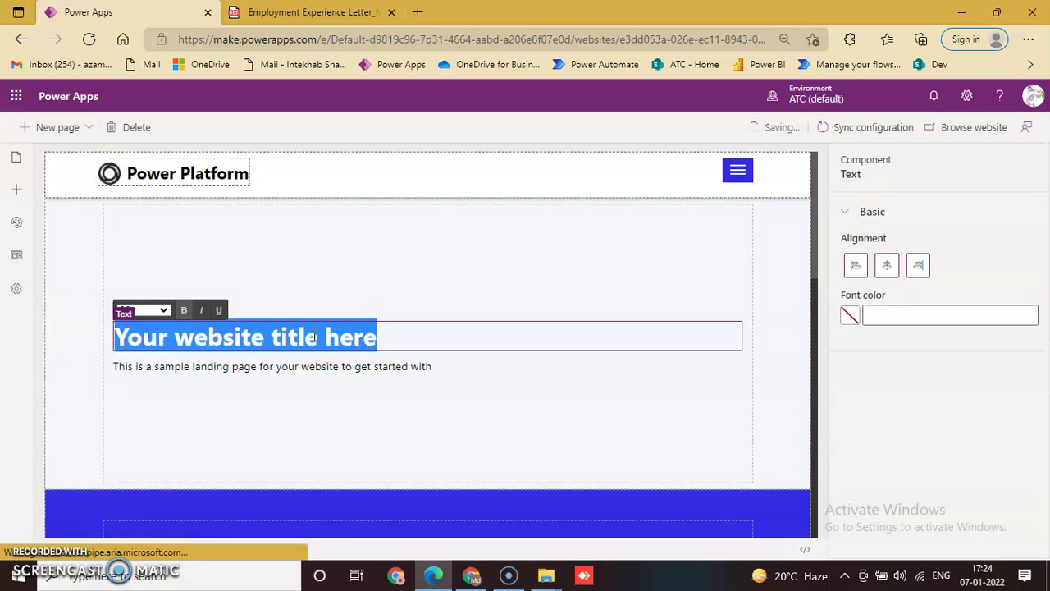
pyautogui.write('P')
pyautogui.press('BackSpace')
pyautogui.write('power')
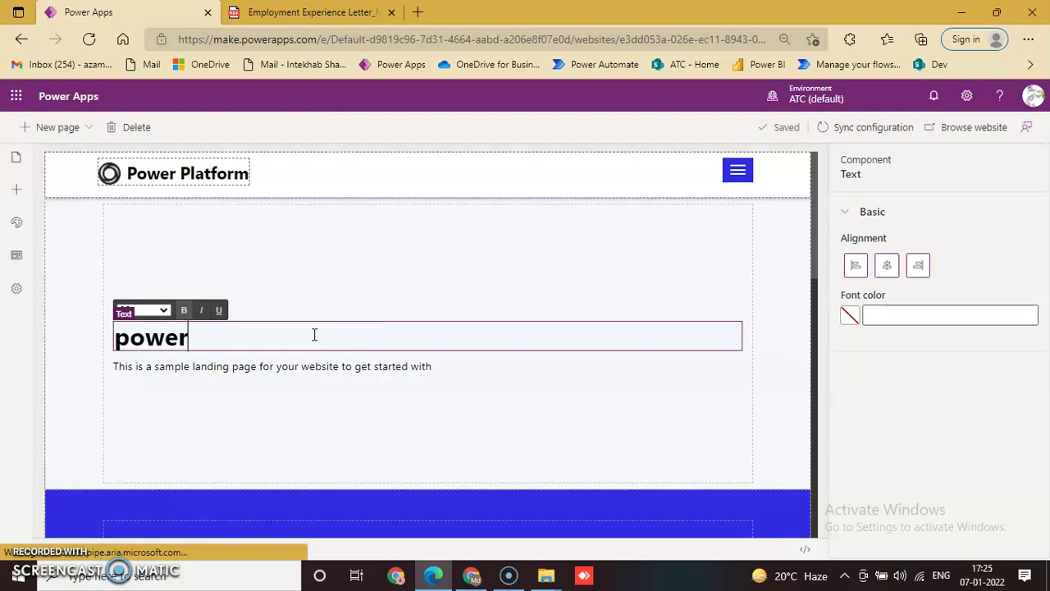
pyautogui.press('Home')
pyautogui.press('Right')
pyautogui.press('BackSpace')
pyautogui.write('P')
pyautogui.press('End')
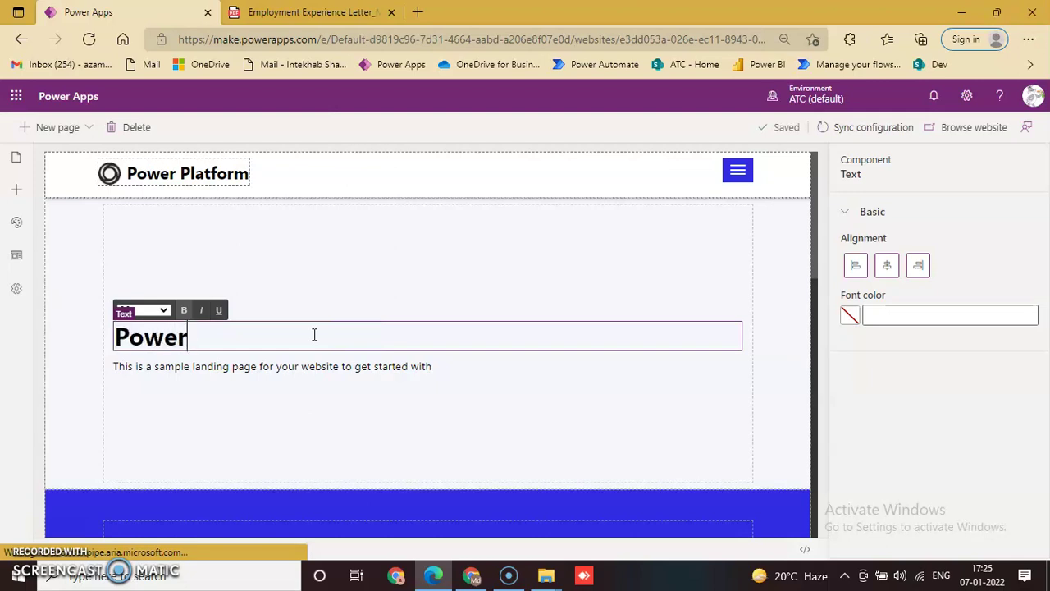
pyautogui.write('Apps ')
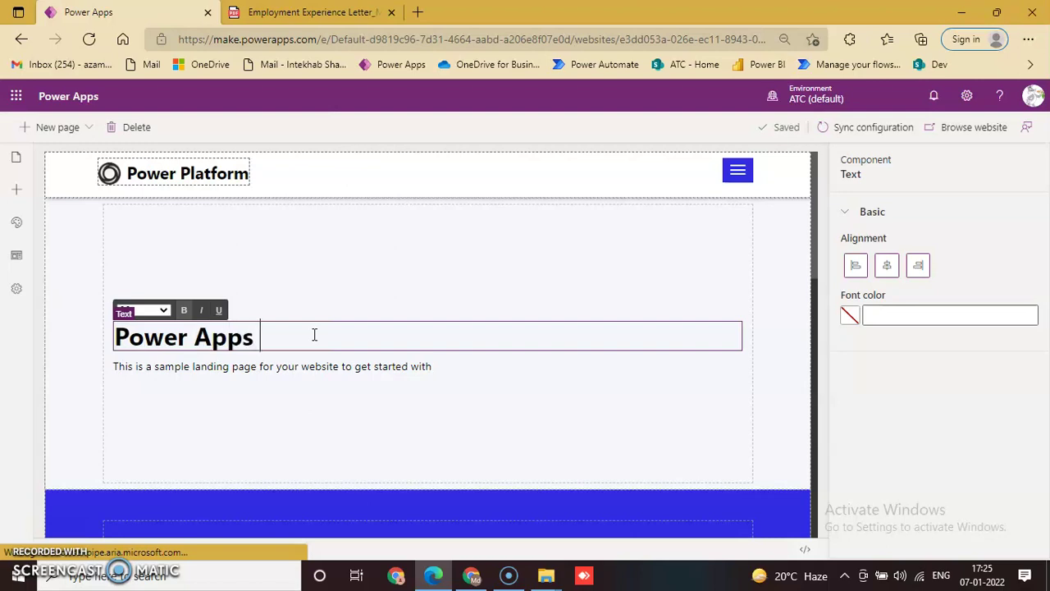
pyautogui.write('1000 Videos')
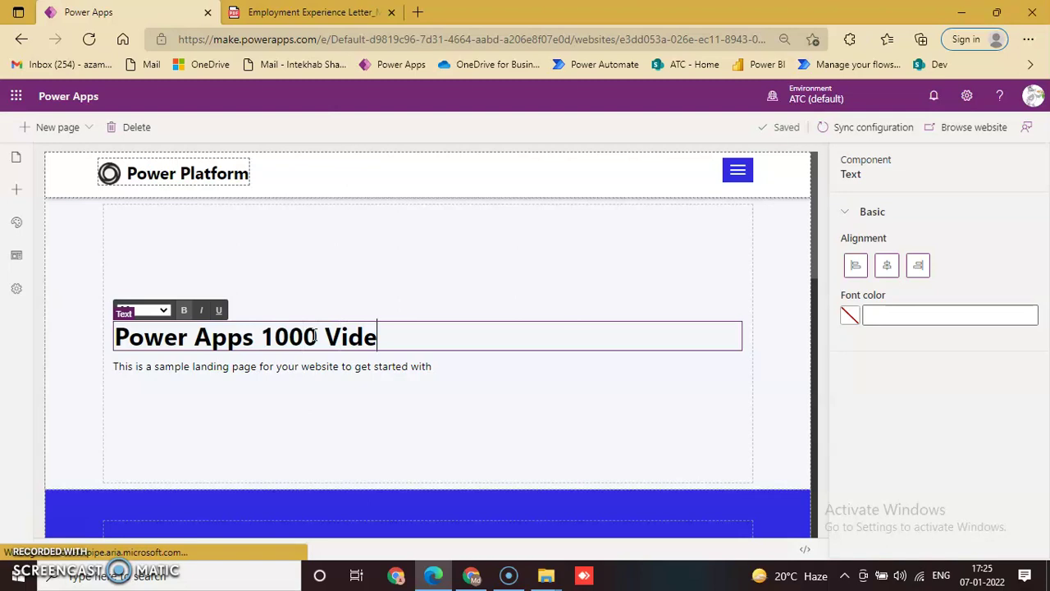
pyautogui.click(887, 265)
# Replace the sample text under the title with two lines: "This is not about power apps" and "This is way of Life"
pyautogui.click(375, 368)
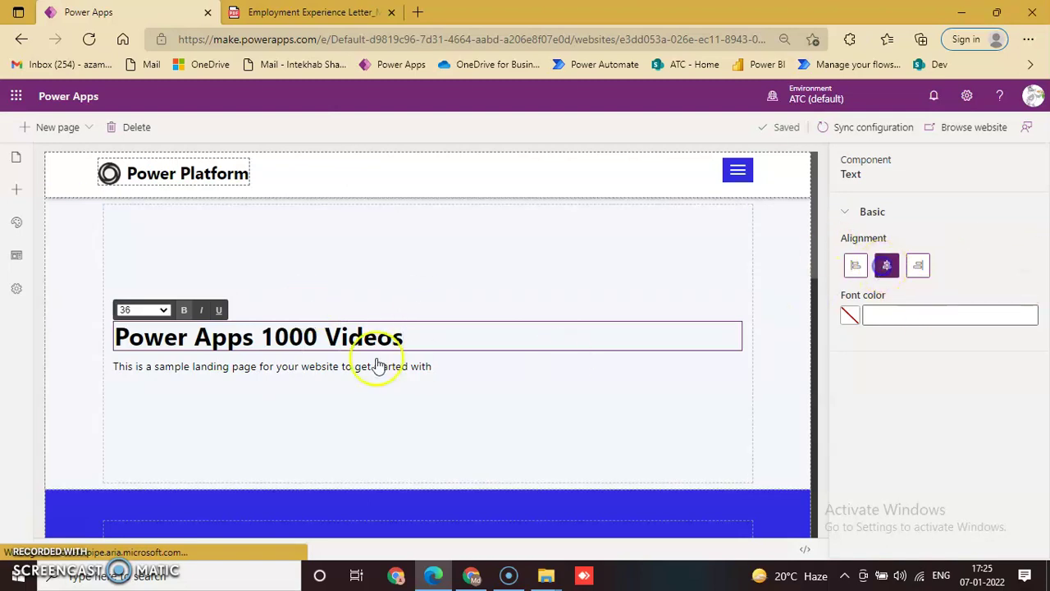
pyautogui.click(316, 369)
pyautogui.click(451, 368)
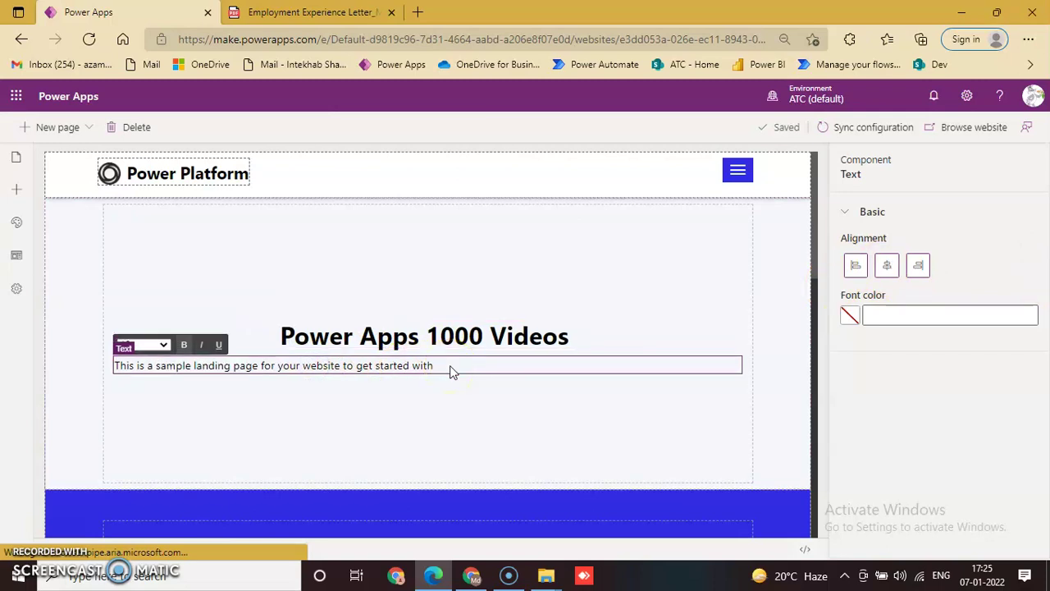
pyautogui.hotkey('ctrl', 'a')
pyautogui.click(450, 366)
pyautogui.tripleClick(451, 366)
pyautogui.write('Thi')
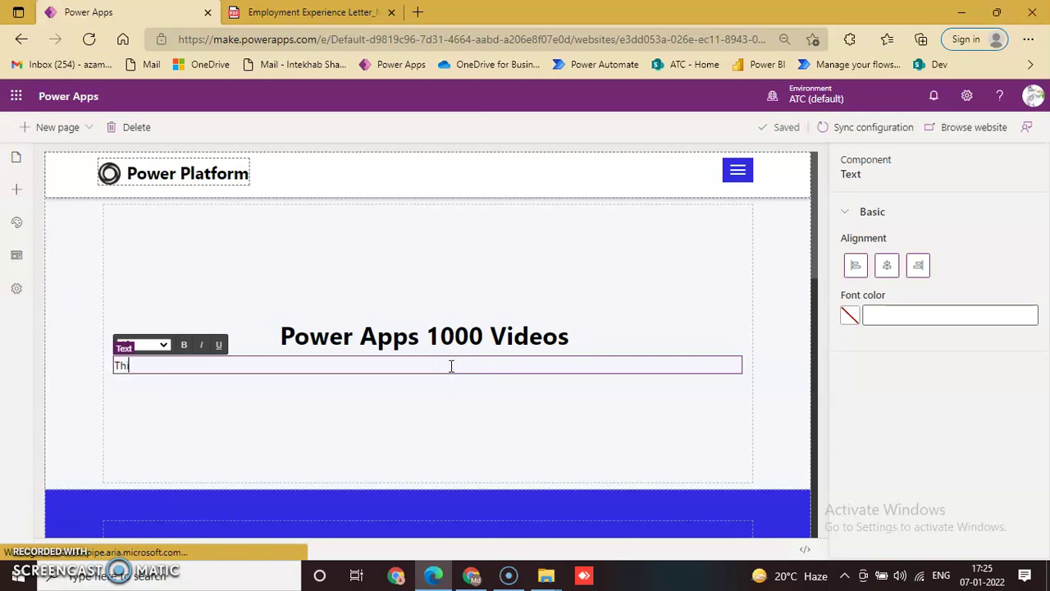
pyautogui.write('s is not about P')
pyautogui.press('BackSpace')
pyautogui.write('poe')
pyautogui.press('BackSpace')
pyautogui.write('ower a')
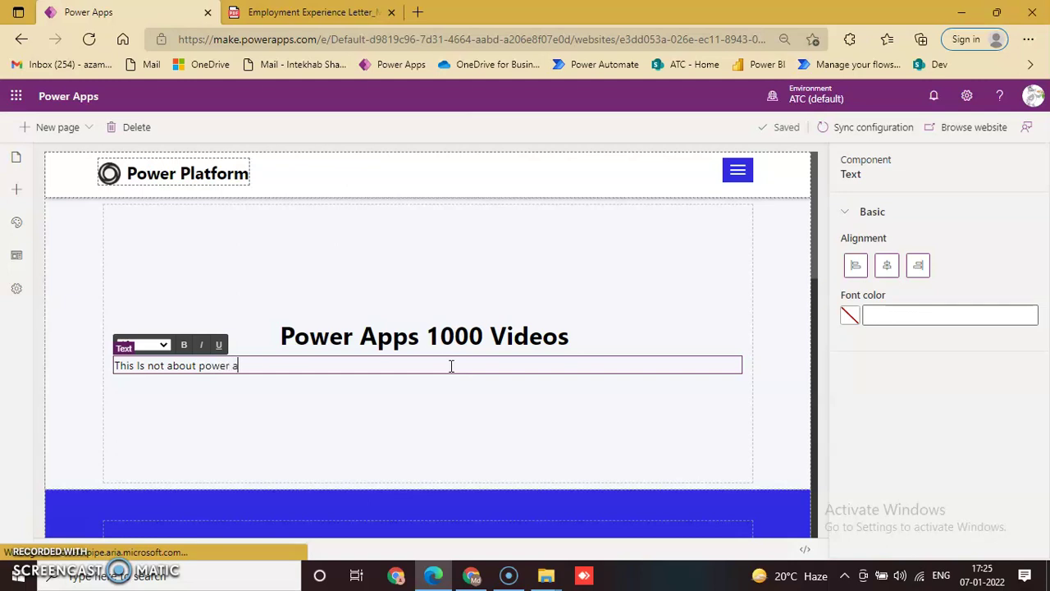
pyautogui.write('pps')
pyautogui.write('hi')
pyautogui.press('Return')
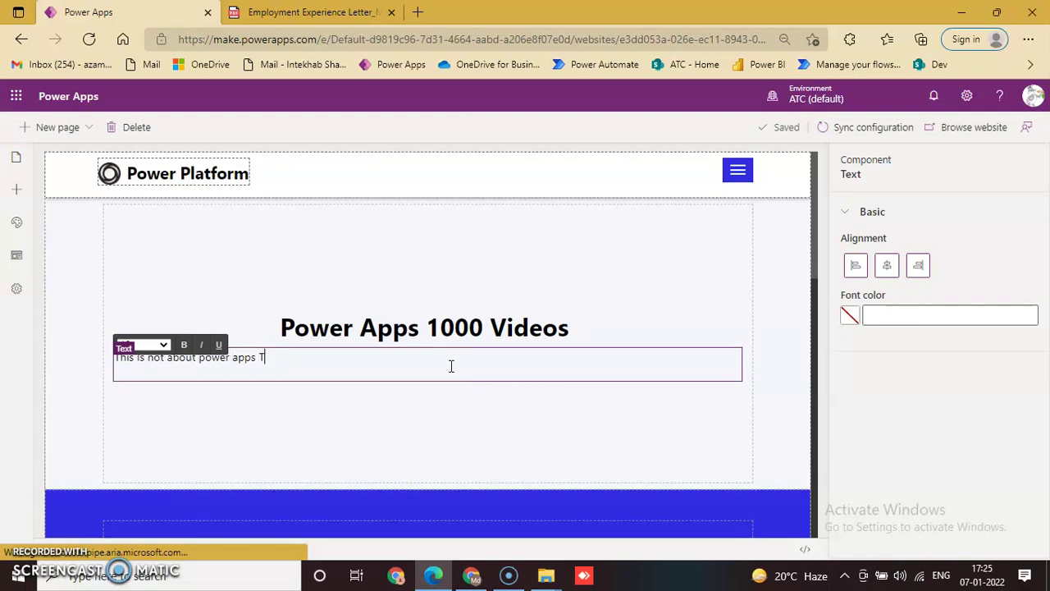
pyautogui.press('Return')
pyautogui.write('This is ')
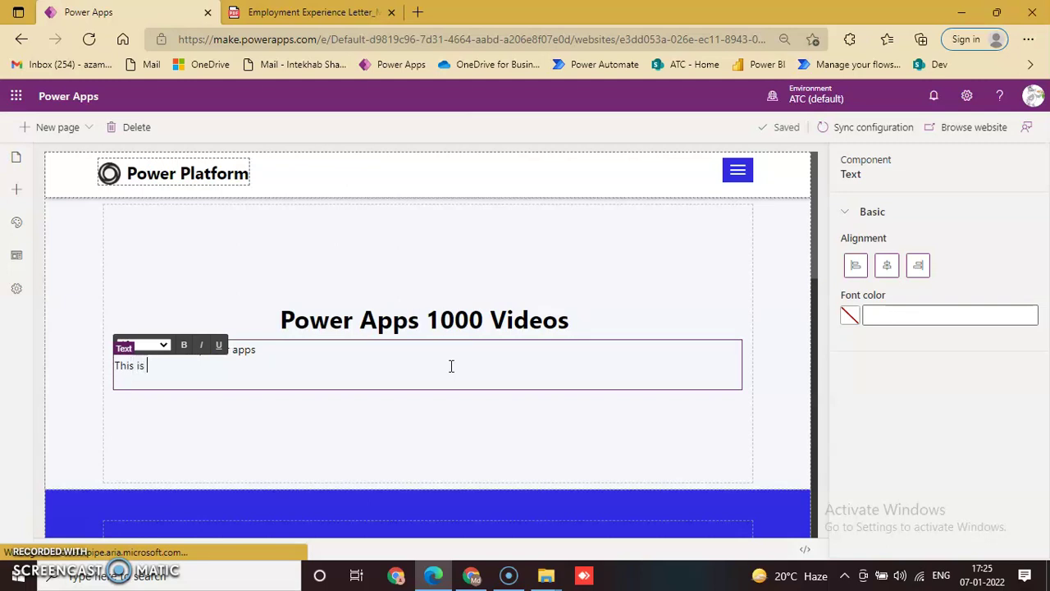
pyautogui.write('way of Life')
# Centre both lines of the text block under the page title
pyautogui.click(233, 368)
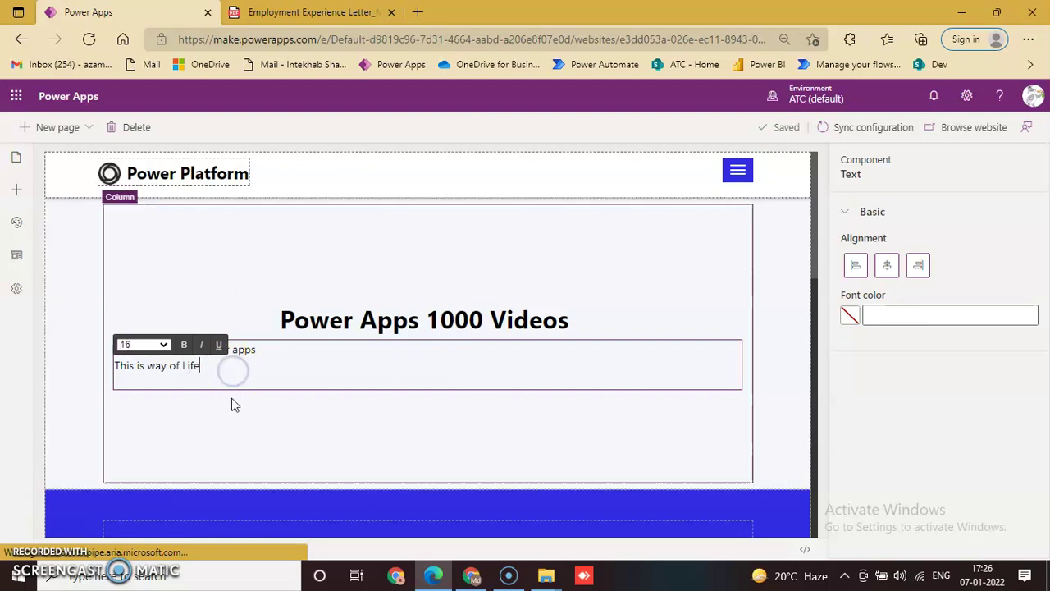
pyautogui.hotkey('ctrl', 'a')
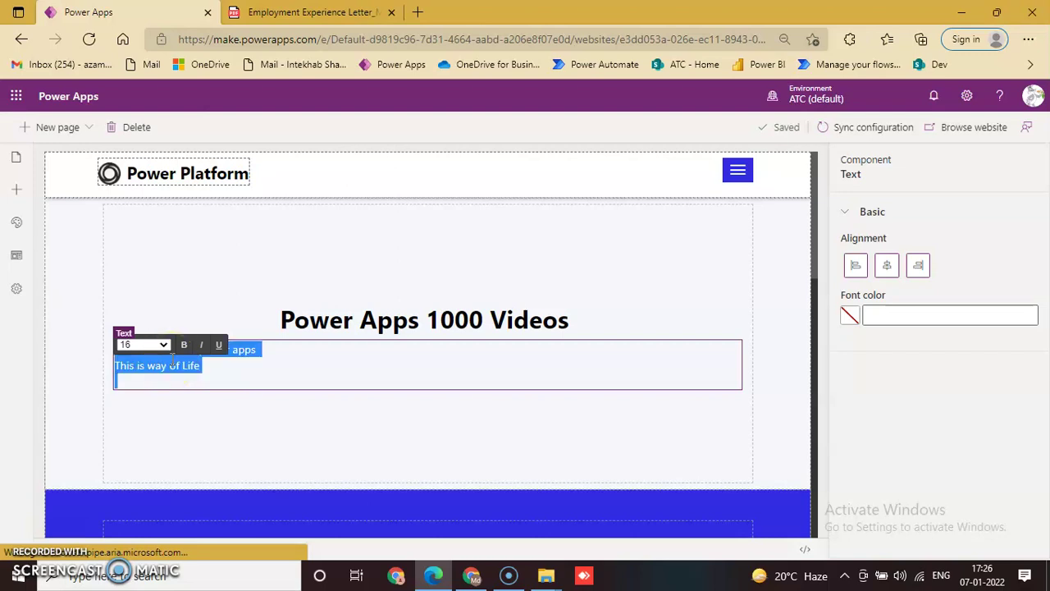
pyautogui.click(887, 265)
pyautogui.click(421, 403)
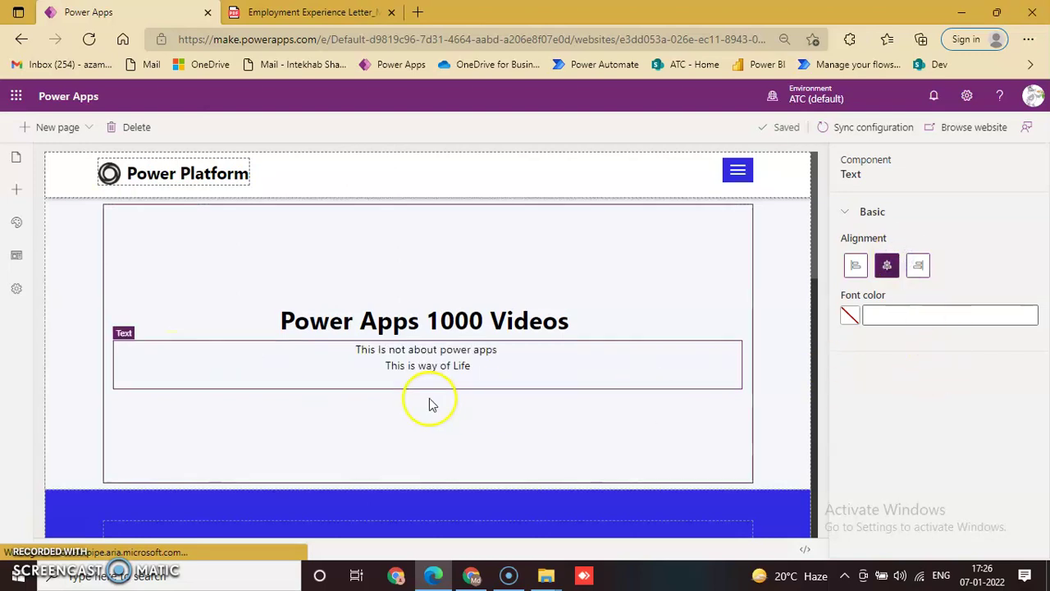
# Replace the section title in the blue section with "Power Apps Learning Platform"
pyautogui.scroll(-3, 411, 378)
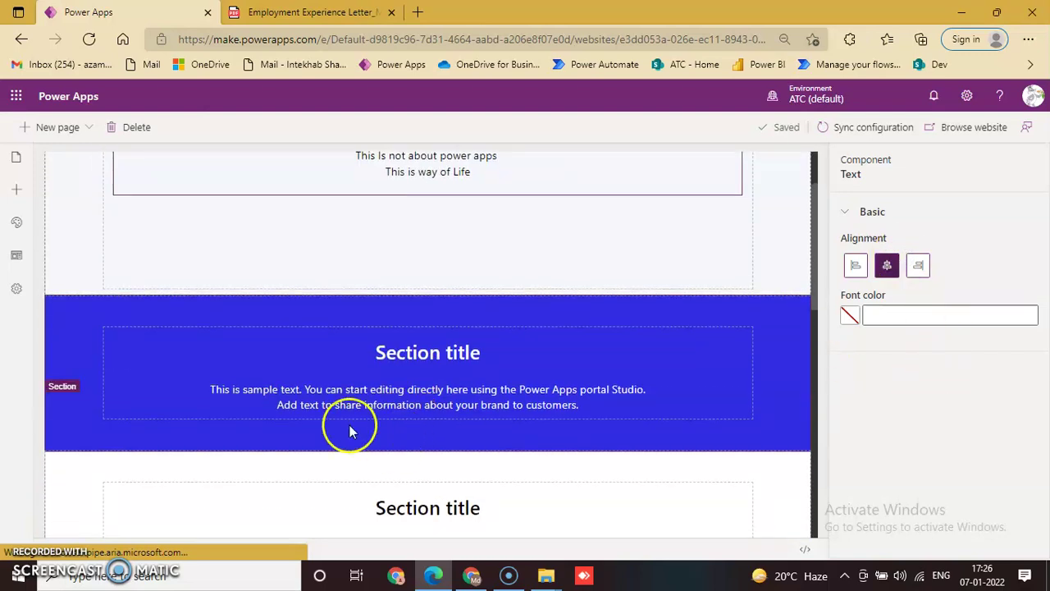
pyautogui.click(407, 362)
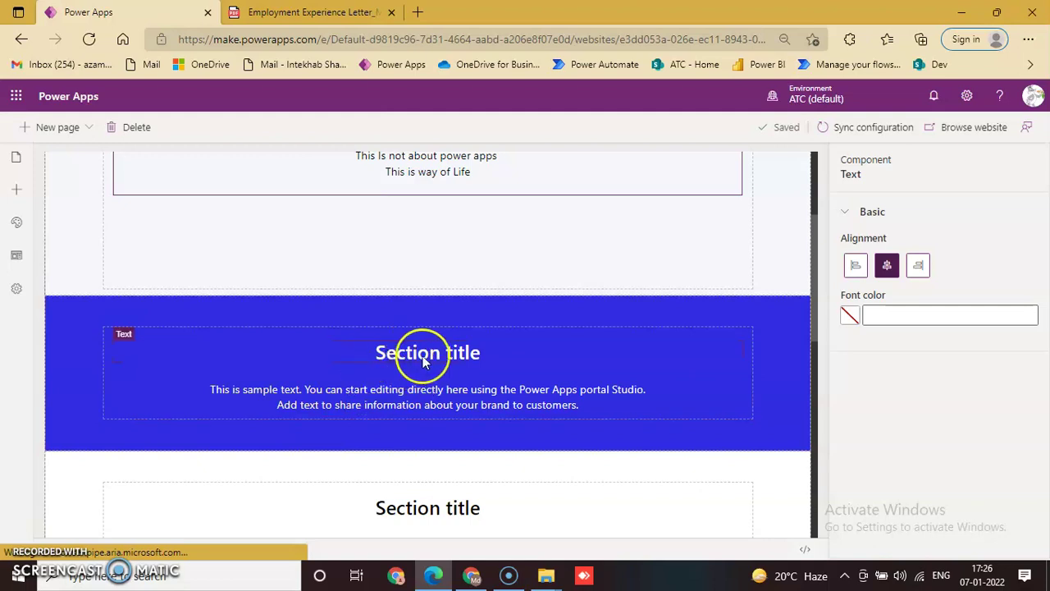
pyautogui.tripleClick(469, 353)
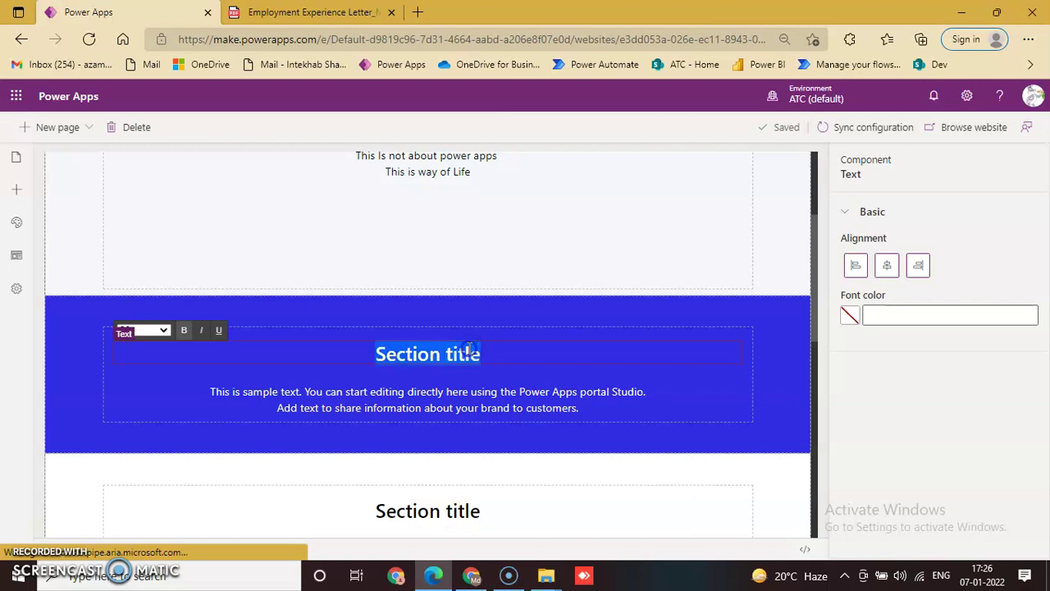
pyautogui.write('P')
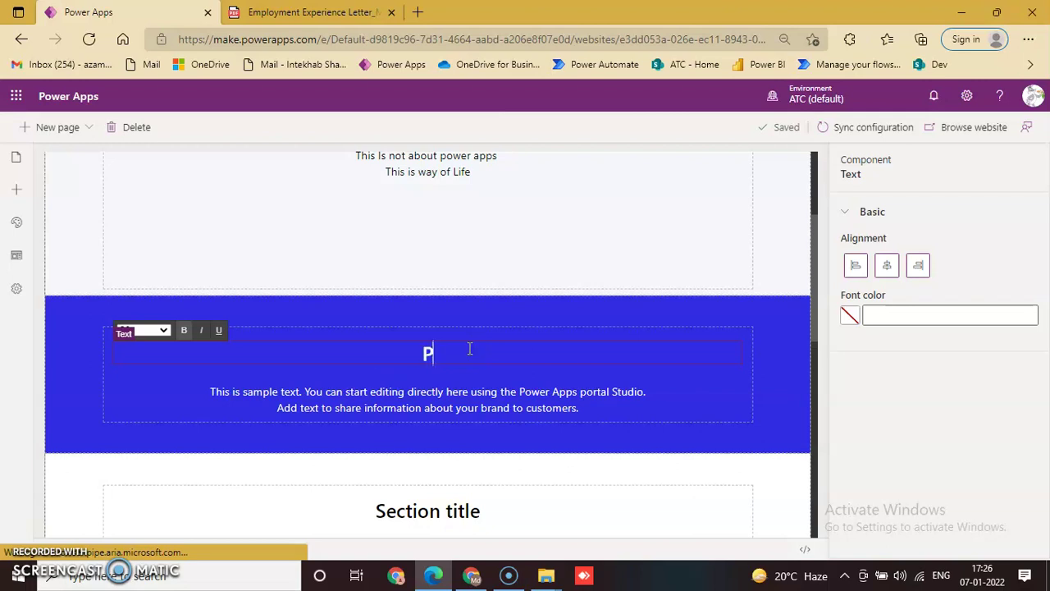
pyautogui.write('ower Platfo')
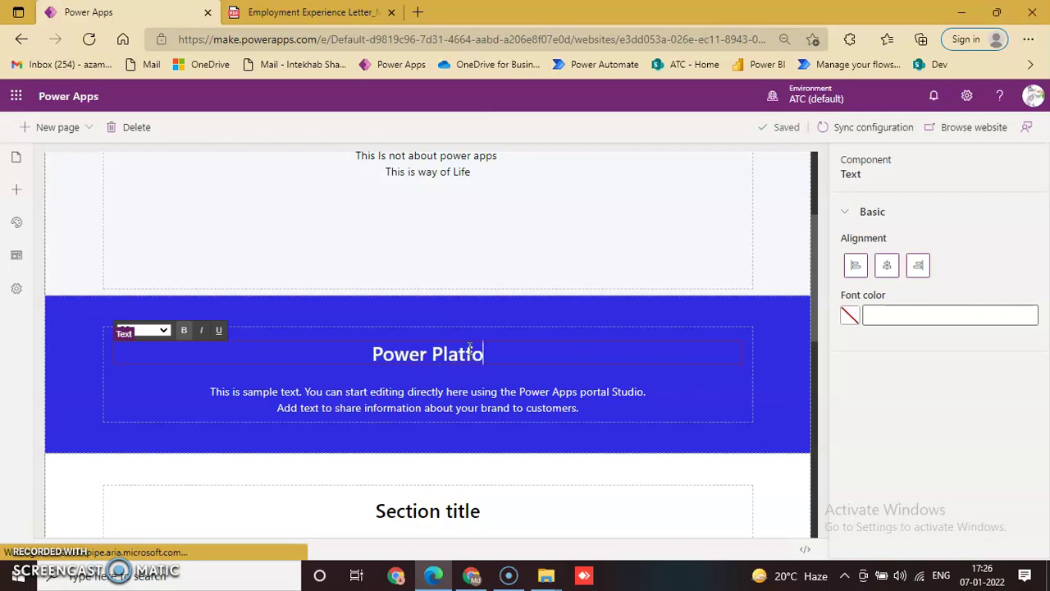
pyautogui.write('rm')
pyautogui.write('Lear')
pyautogui.write('nin')
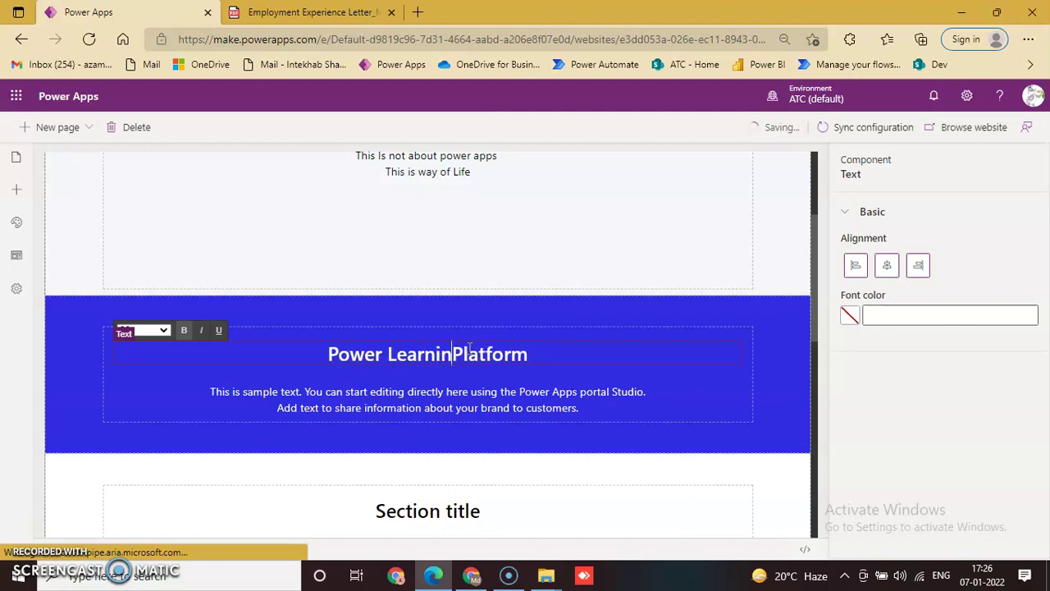
pyautogui.write('g')
pyautogui.hotkey('ctrl', 'Left')
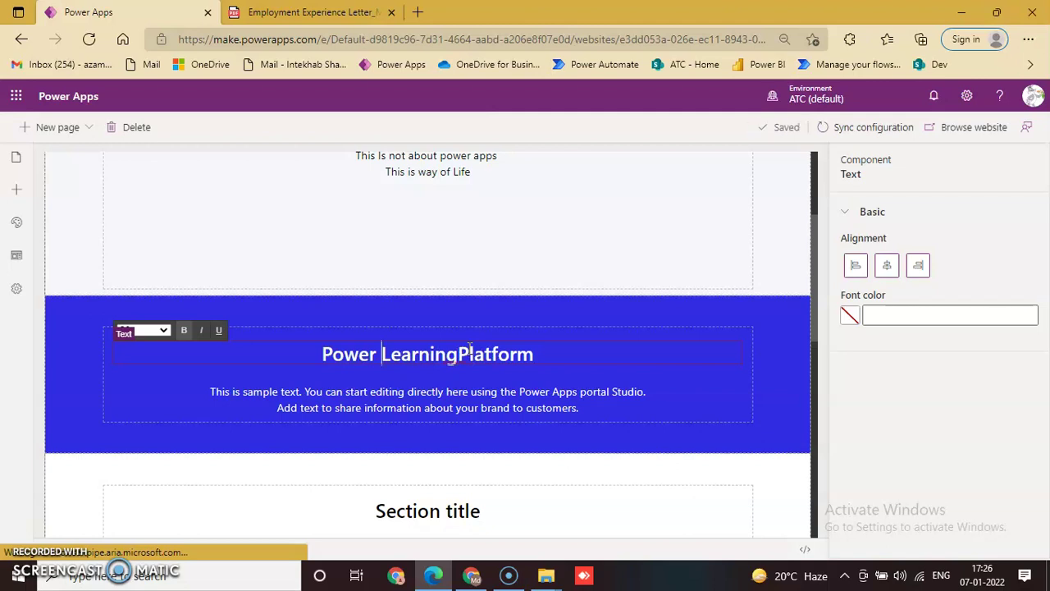
pyautogui.write('Apps')
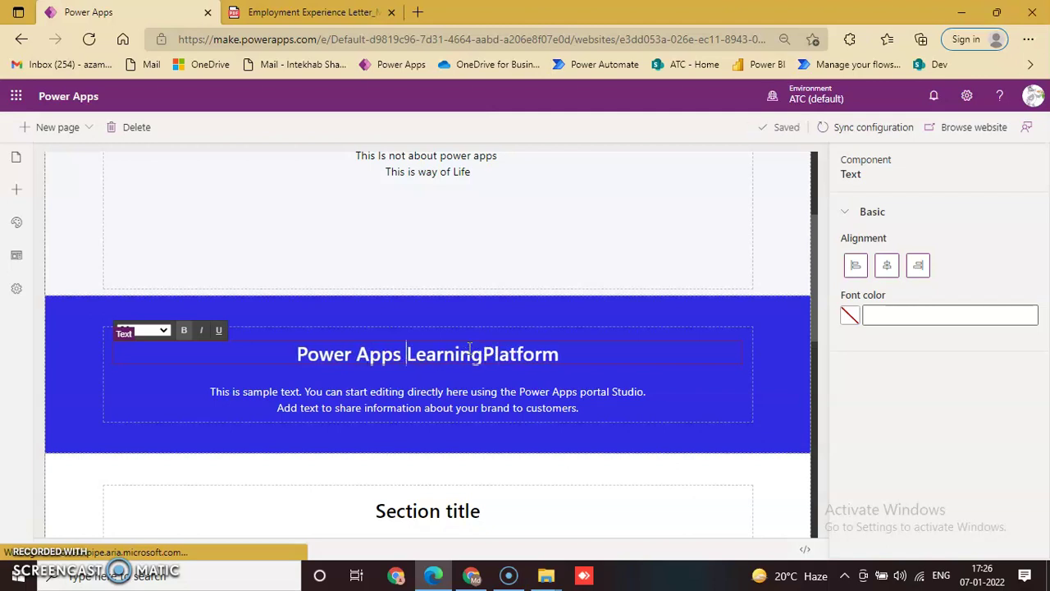
pyautogui.press('Left')
pyautogui.press('Left')
pyautogui.press('Left')
pyautogui.press('Left')
pyautogui.press('Left')
pyautogui.press('Left')
pyautogui.press('Left')
pyautogui.press('Left')
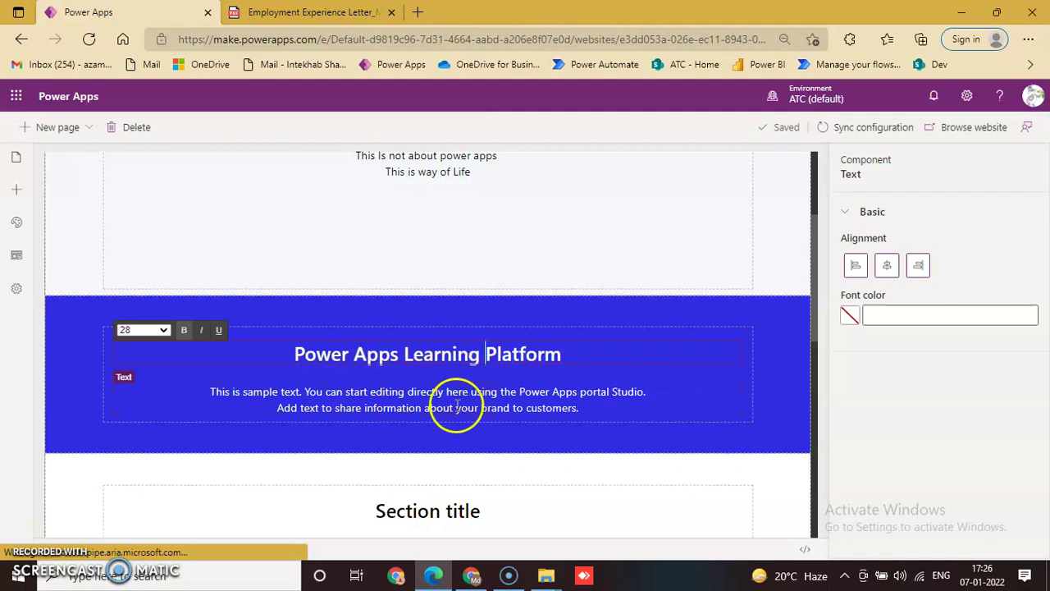
# Open the sample text block under the "Power Apps Learning Platform" title for editing
pyautogui.scroll(-1, 457, 418)
pyautogui.click(369, 310)
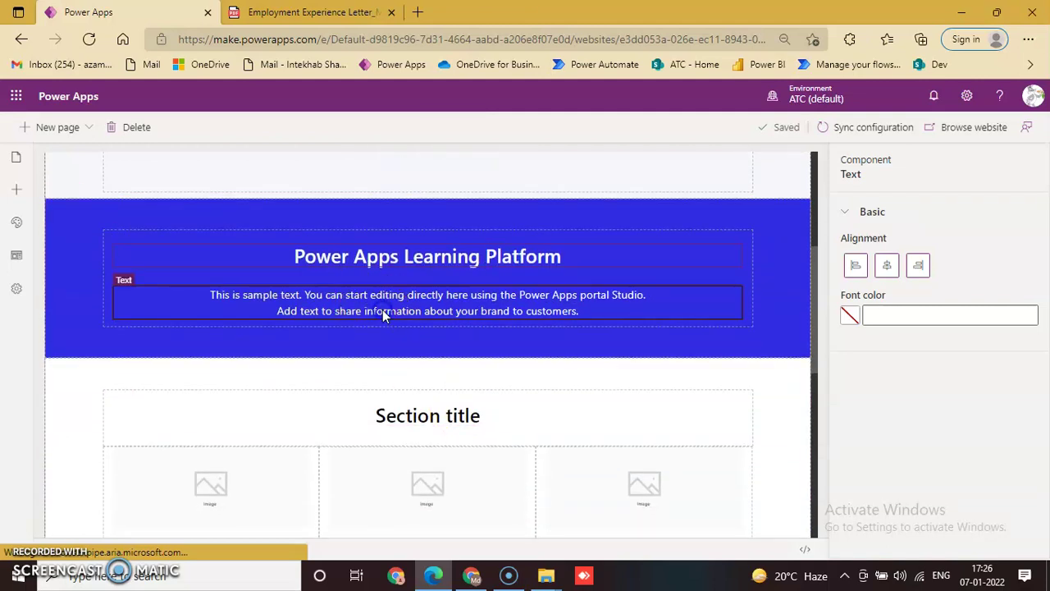
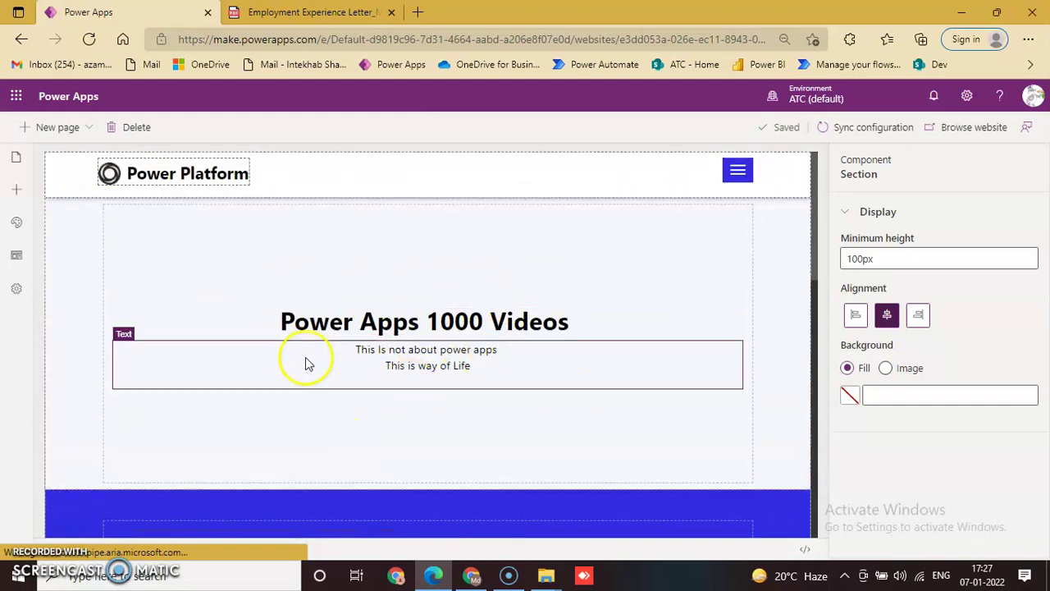
# Sync the portal configuration and browse the live website at the Landing Page
pyautogui.scroll(-3, 611, 365)
pyautogui.scroll(3, 613, 377)
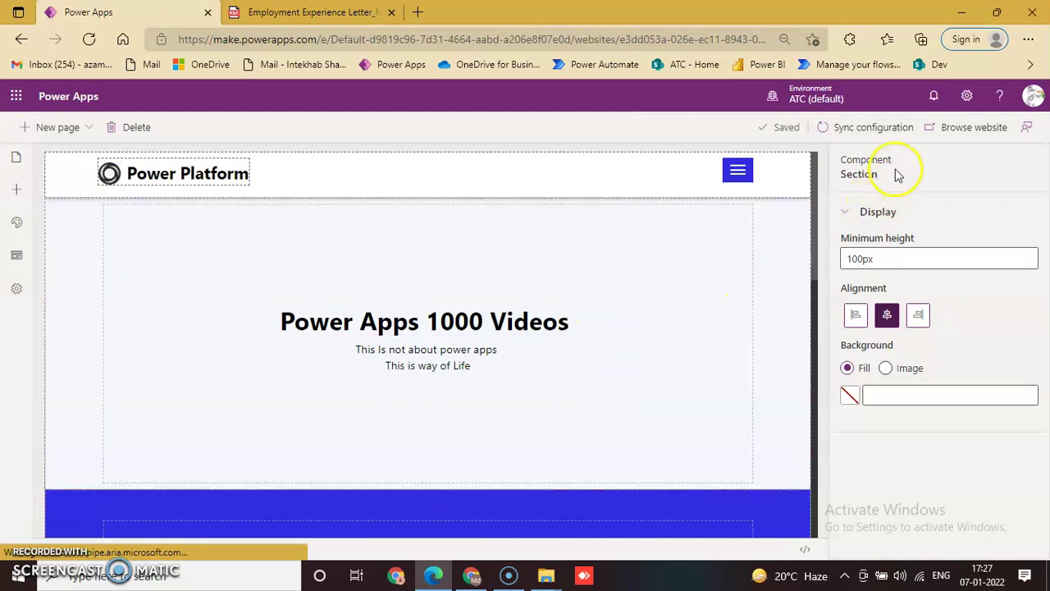
pyautogui.click(887, 128)
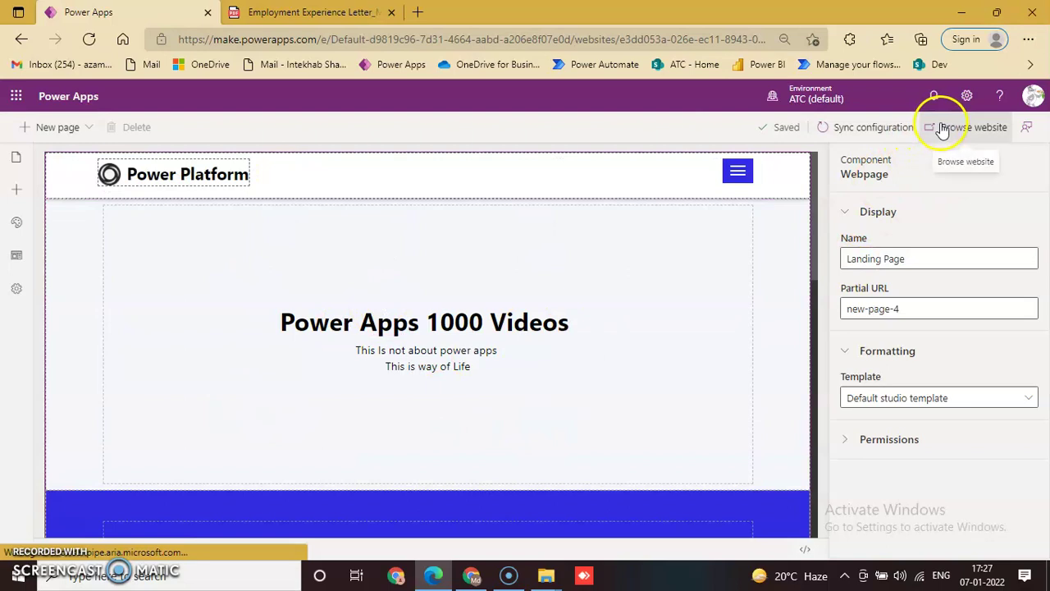
pyautogui.click(944, 130)
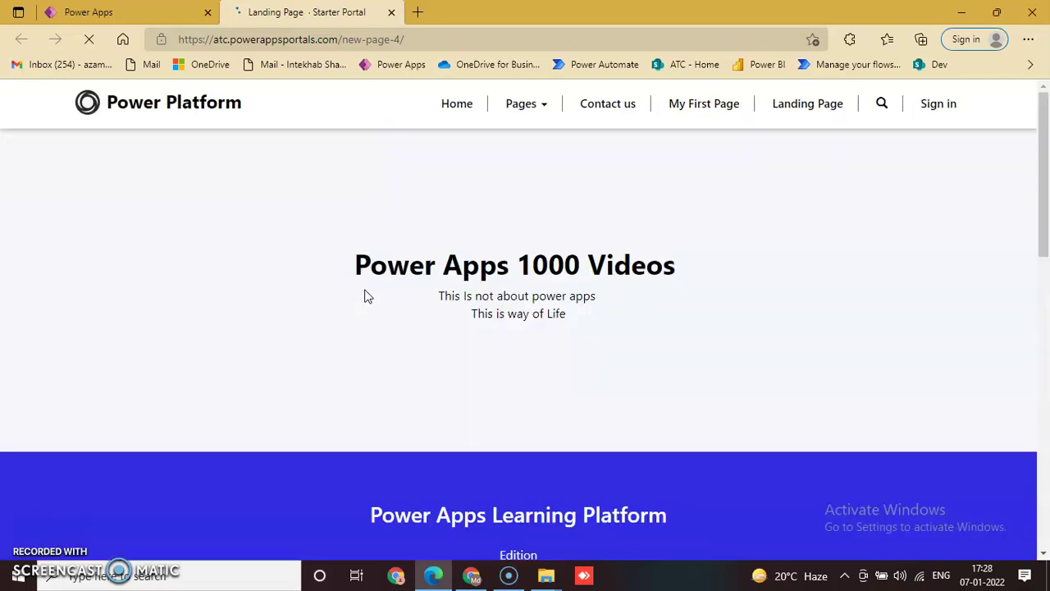
# Review the published Landing Page from top to bottom, visiting My First Page in between and returning to the Landing Page
pyautogui.scroll(-2, 396, 487)
pyautogui.scroll(-5, 396, 480)
pyautogui.scroll(6, 415, 457)
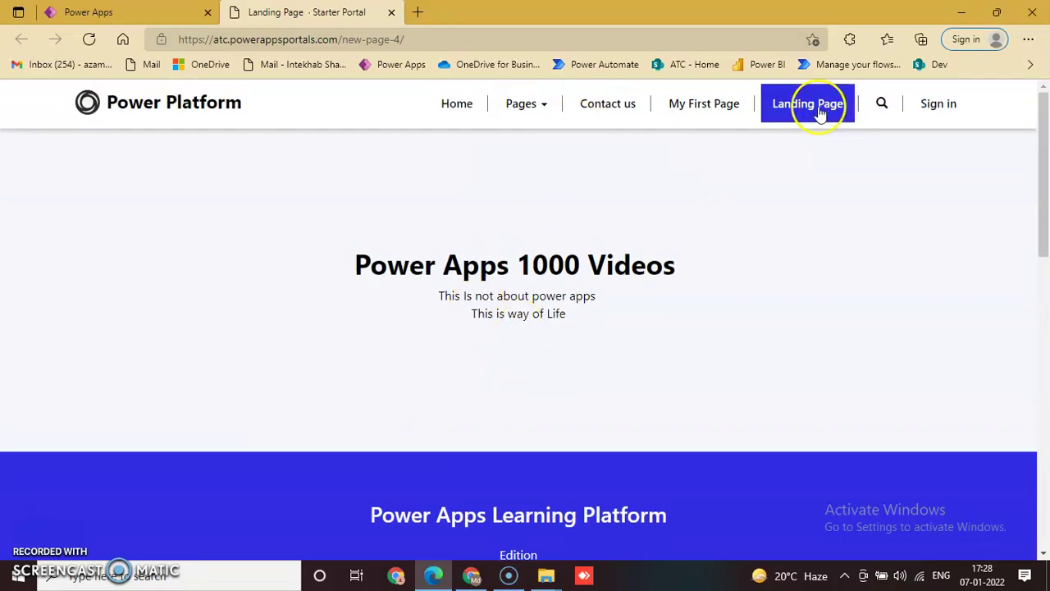
pyautogui.click(719, 115)
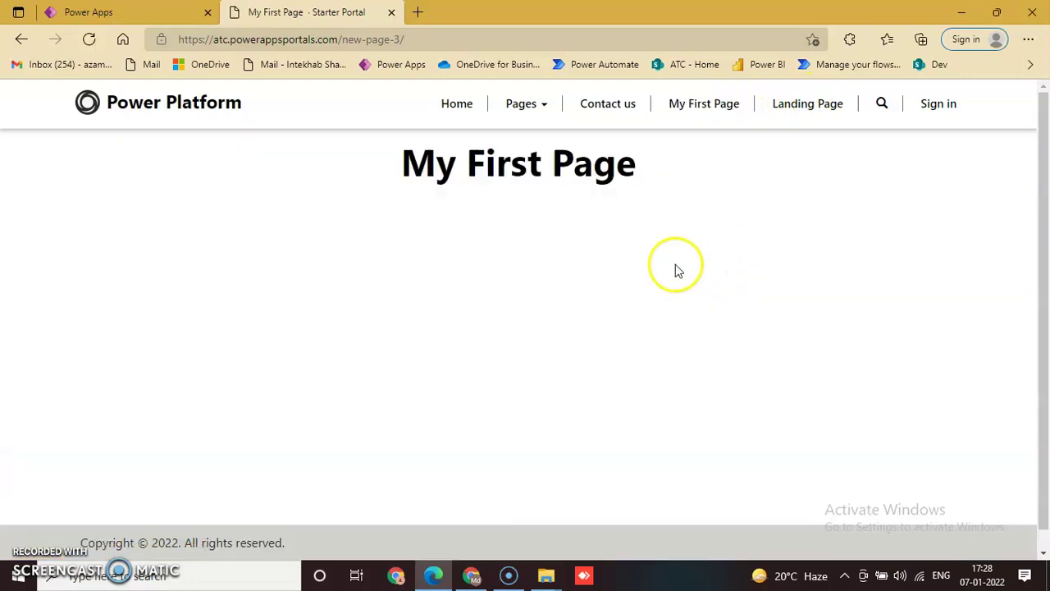
pyautogui.click(825, 109)
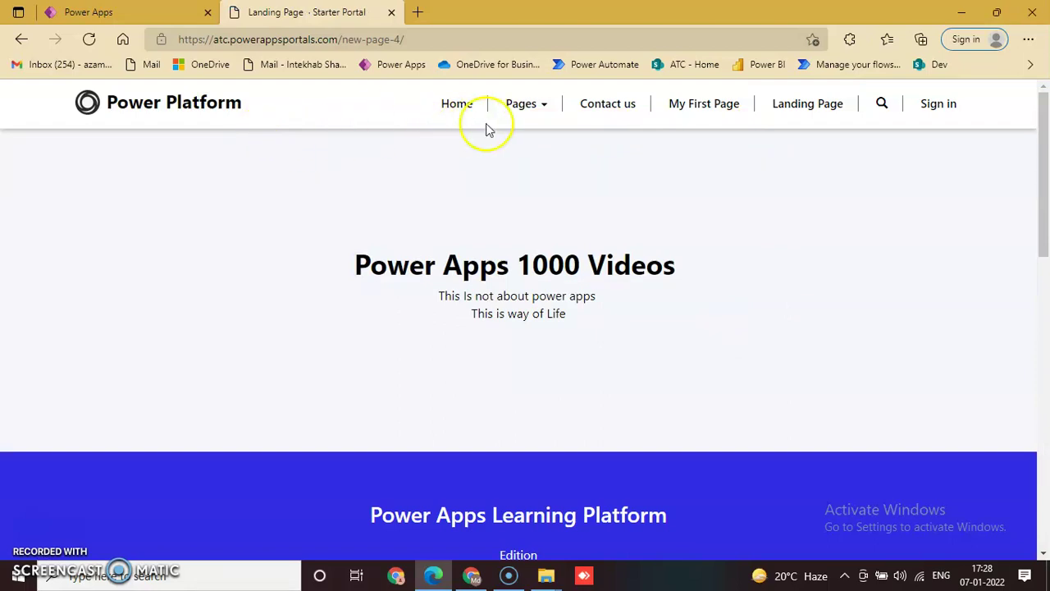
pyautogui.scroll(-3, 516, 225)
pyautogui.scroll(3, 572, 297)
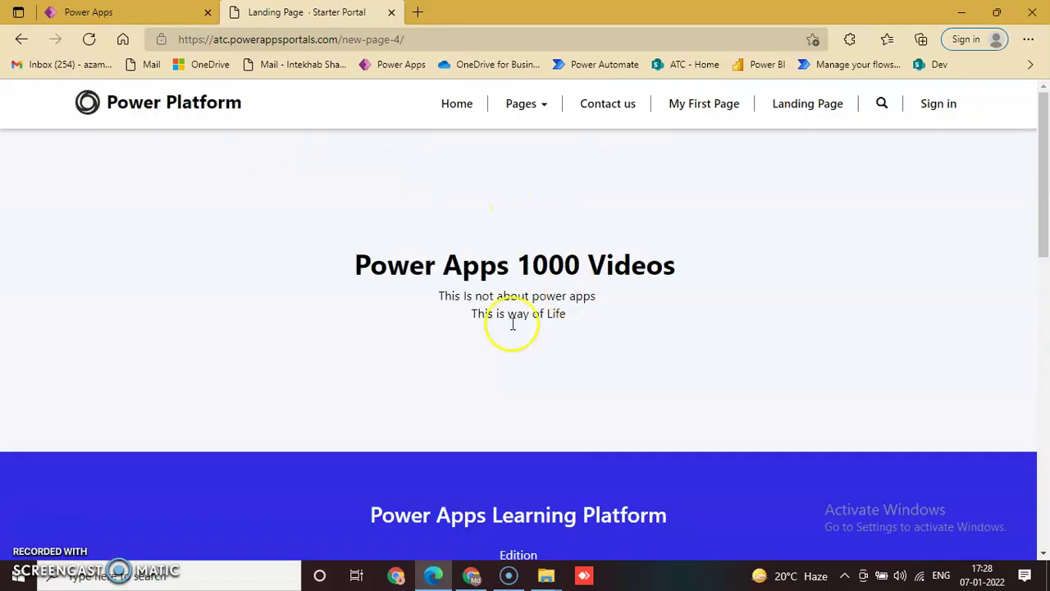